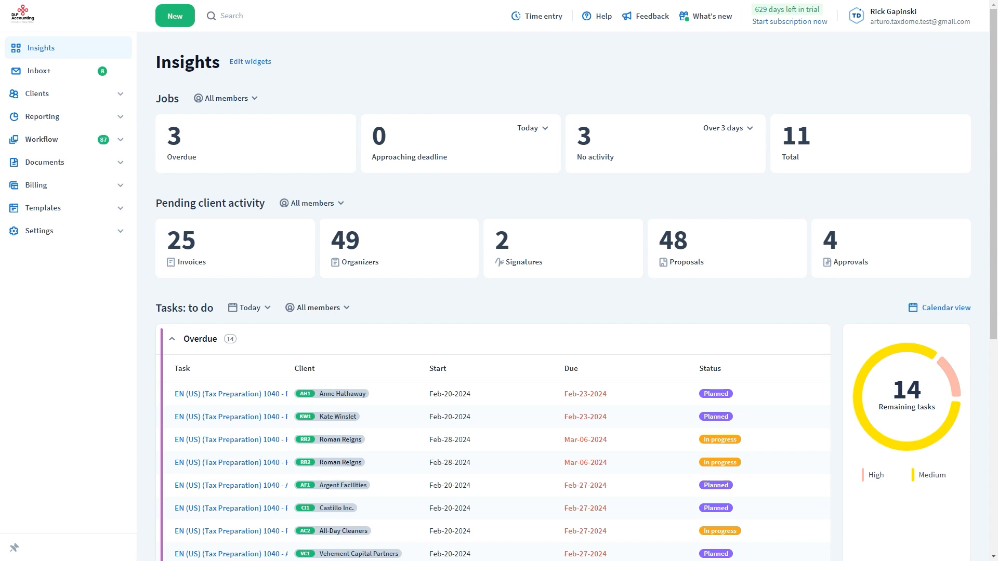
Show the firm's pipeline templates under Templates > Firm templates.
click(121, 209)
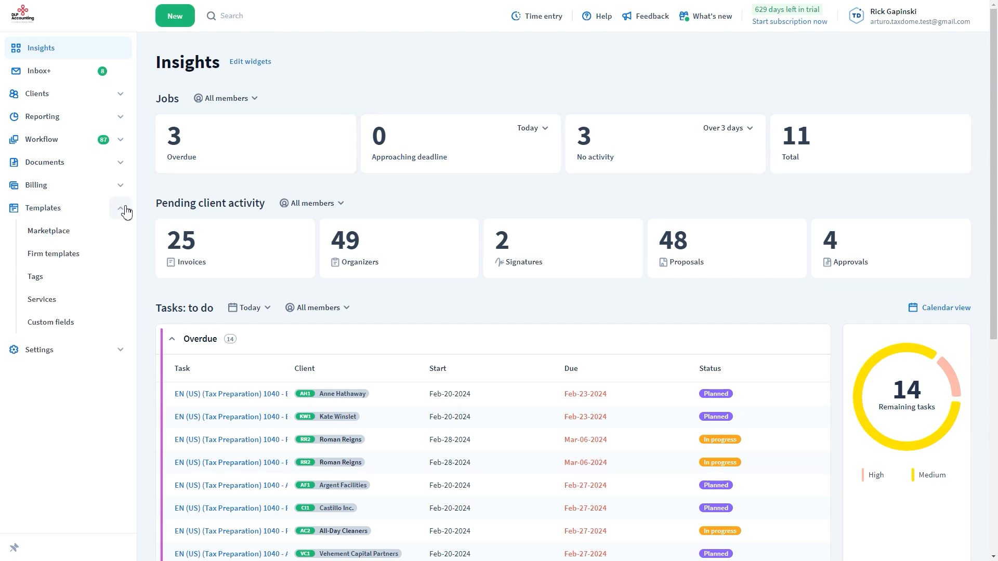
click(53, 253)
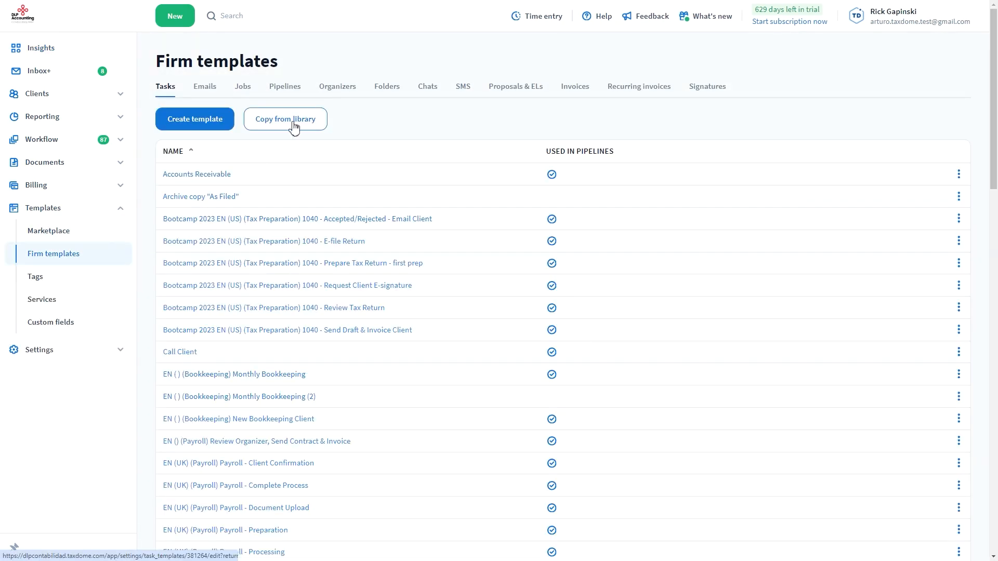
click(285, 87)
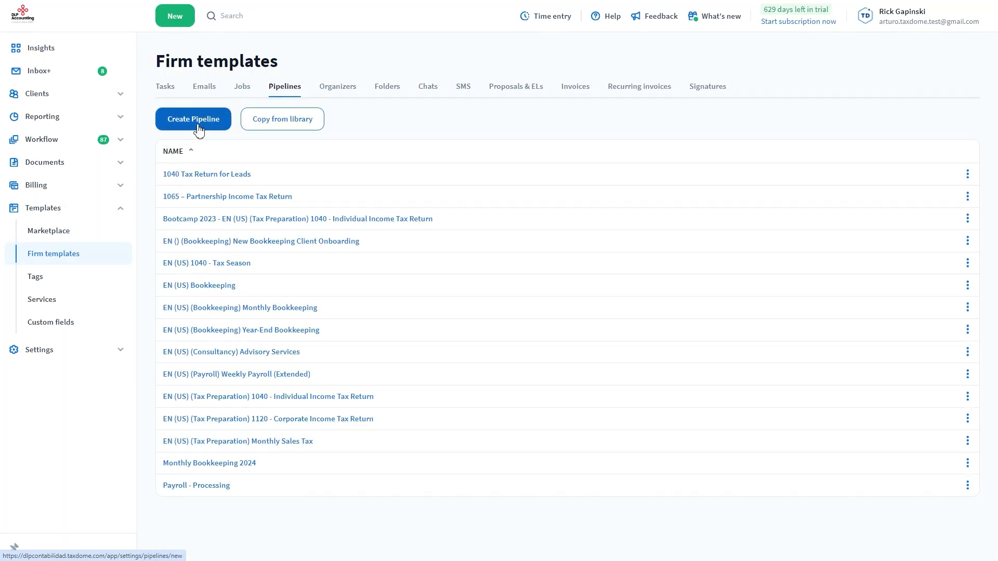
Create a pipeline named New tax return pipeline and go to its settings.
click(193, 119)
click(196, 137)
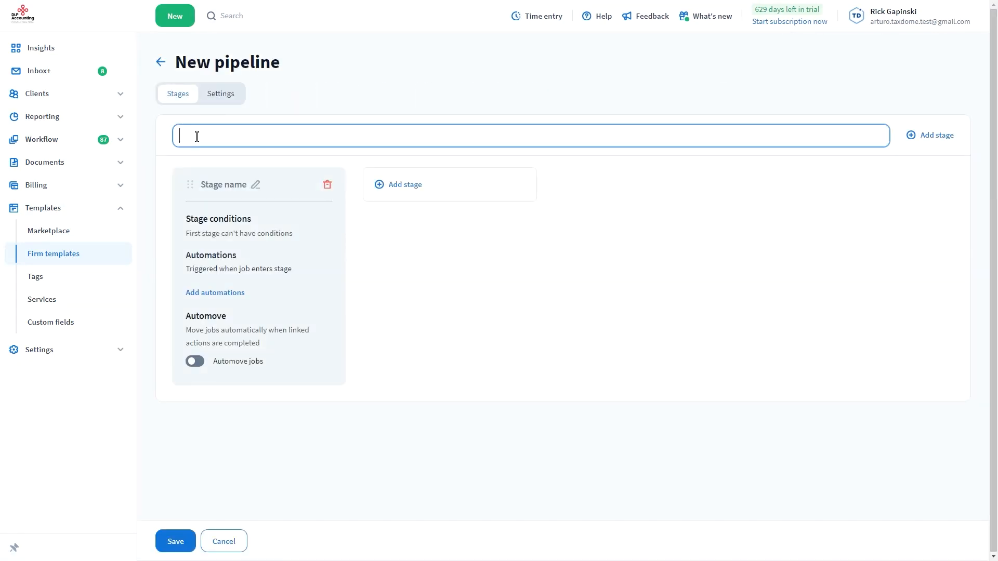
text(New tax return pipeline)
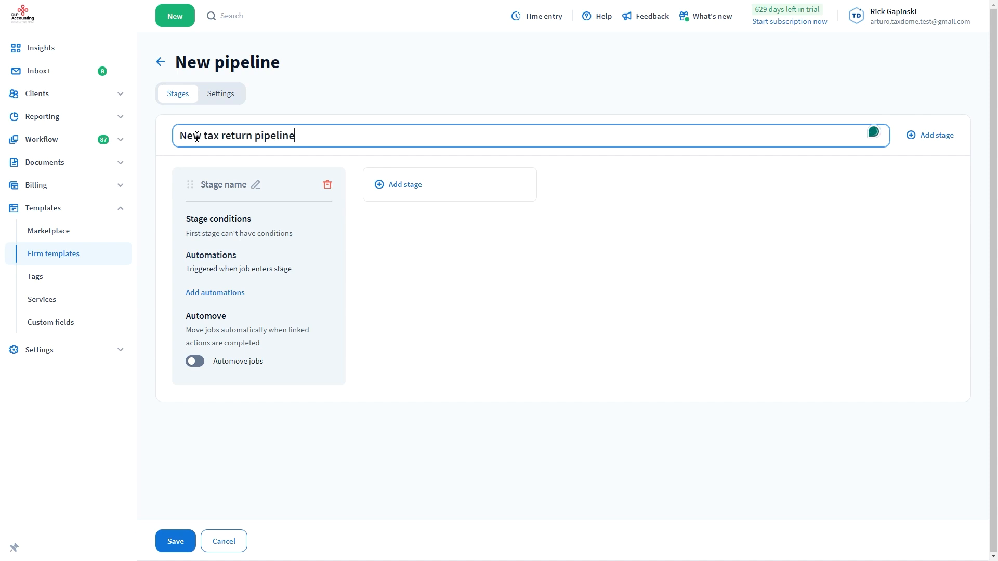
click(228, 94)
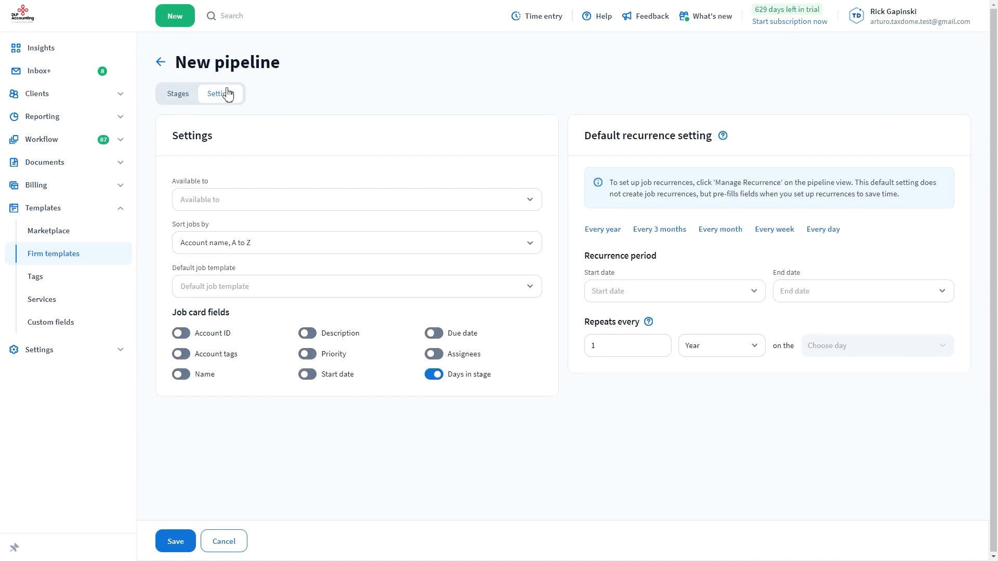
click(229, 199)
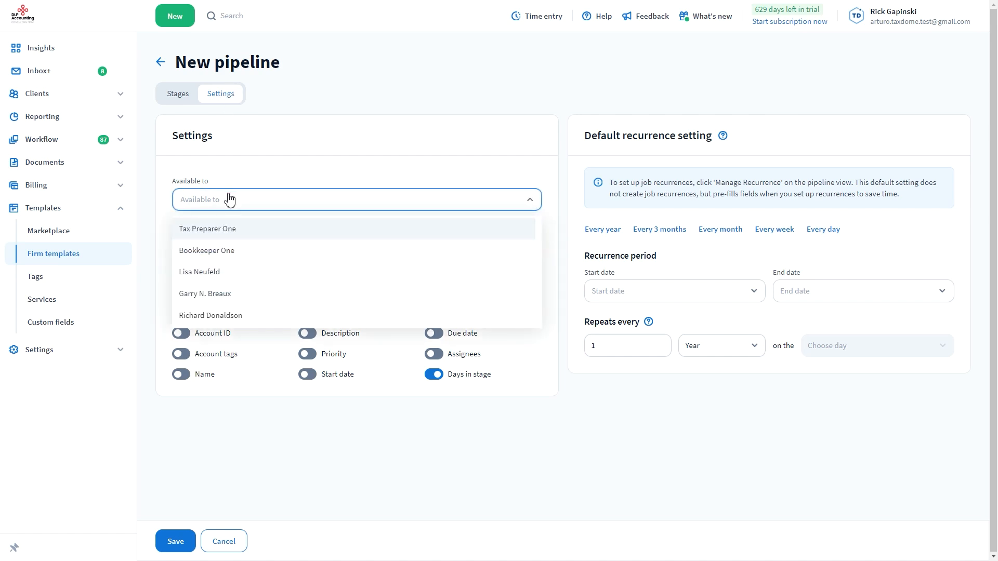
click(229, 230)
click(226, 272)
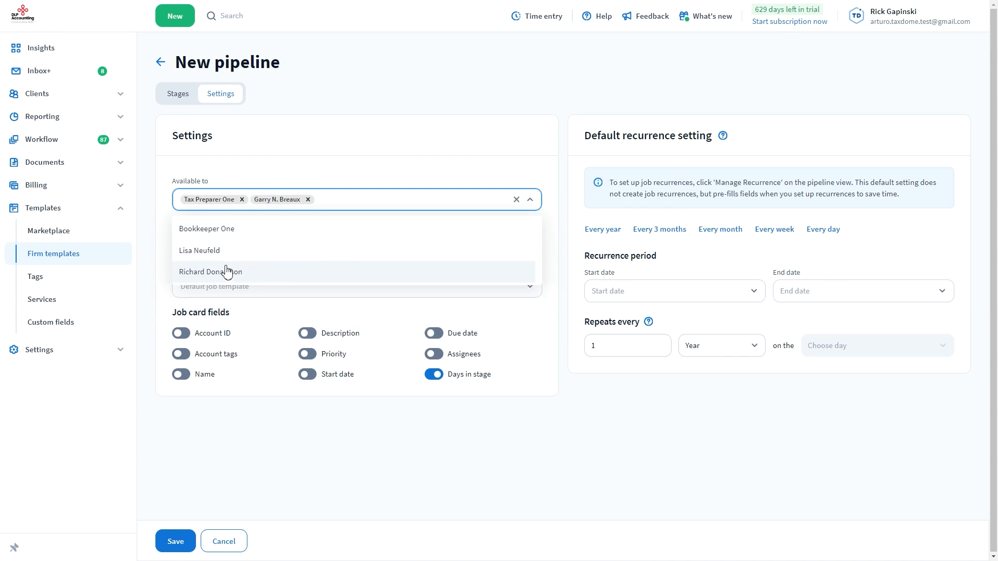
click(303, 181)
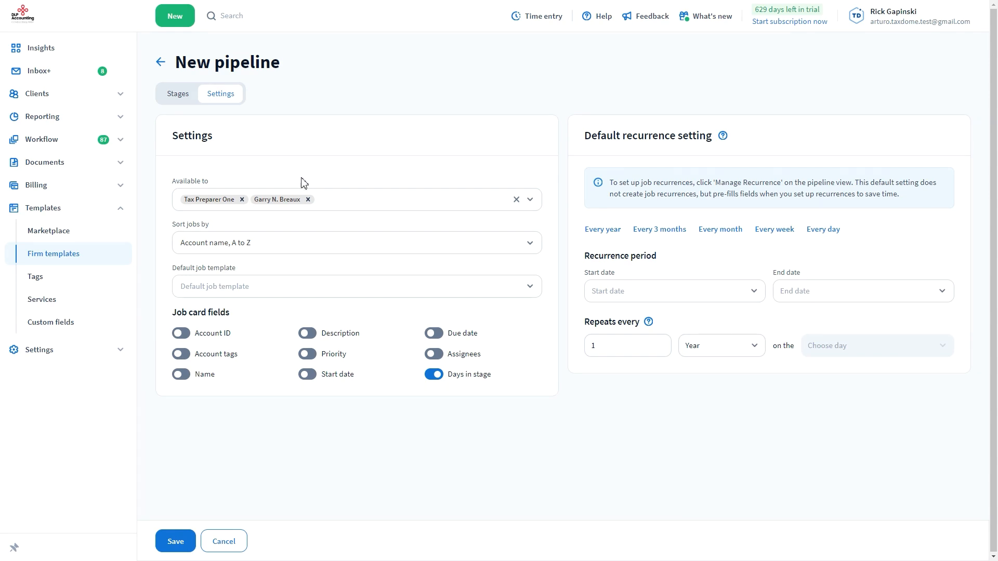
Sort the pipeline's jobs by time in stage, oldest first.
click(531, 243)
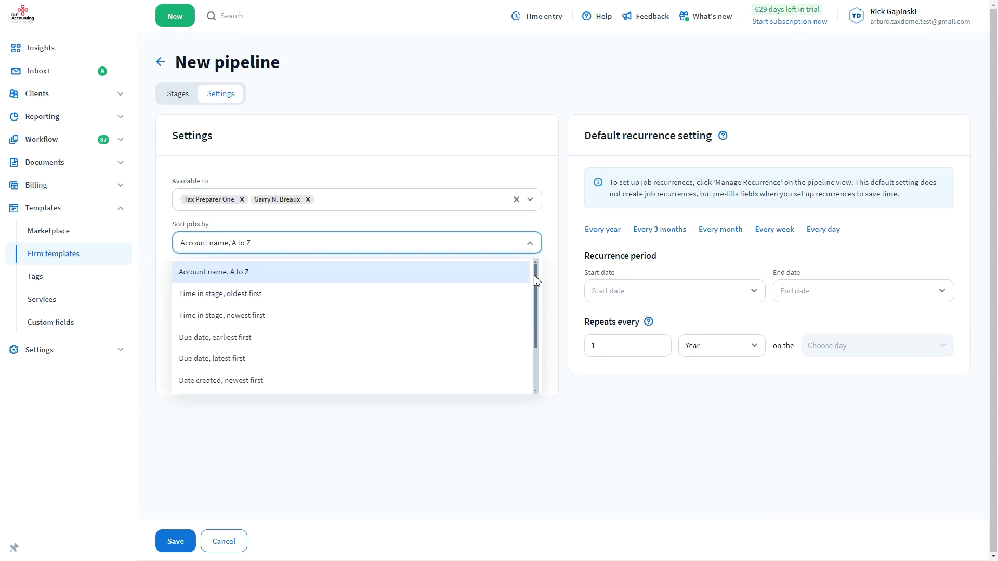
mouse_move(537, 278)
mouse_down()
mouse_move(541, 326)
mouse_move(545, 275)
mouse_up()
click(248, 295)
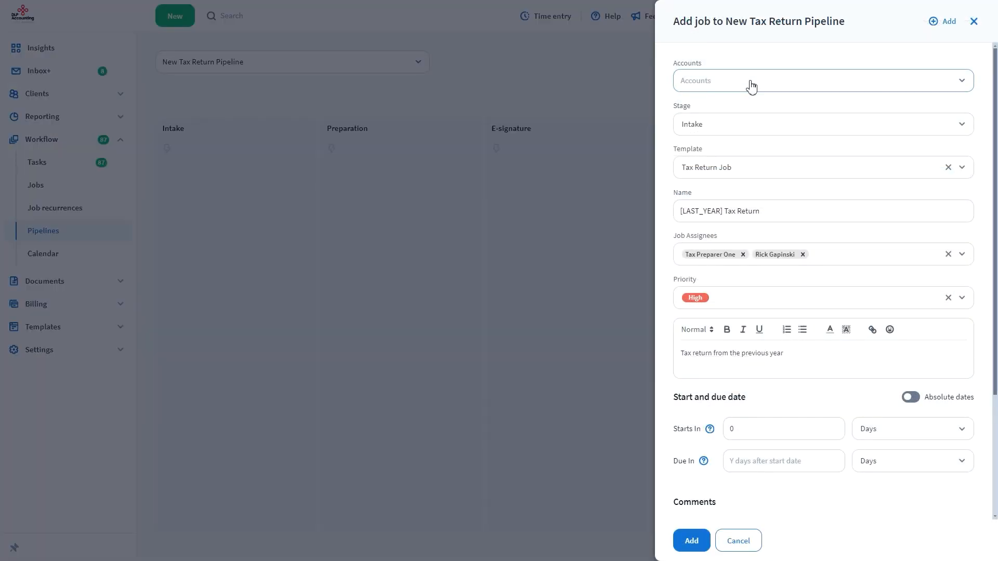
click(740, 212)
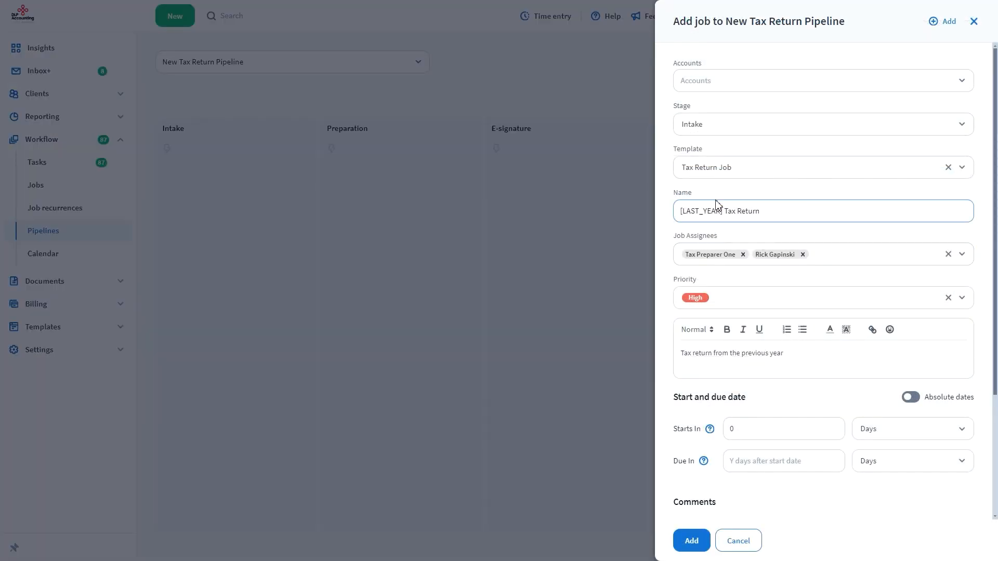
click(783, 461)
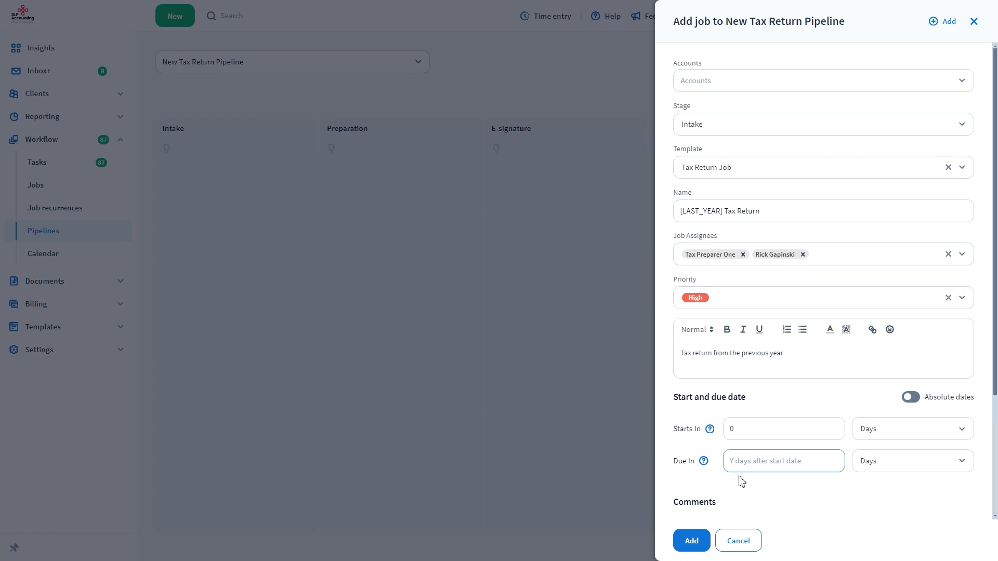
click(752, 351)
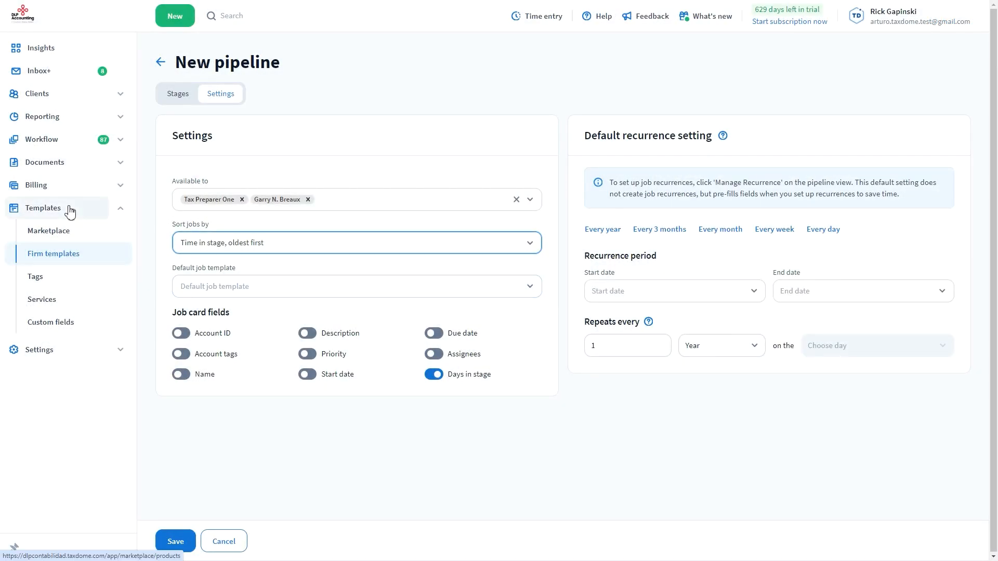
Start a new job template from the firm's job templates list.
click(63, 252)
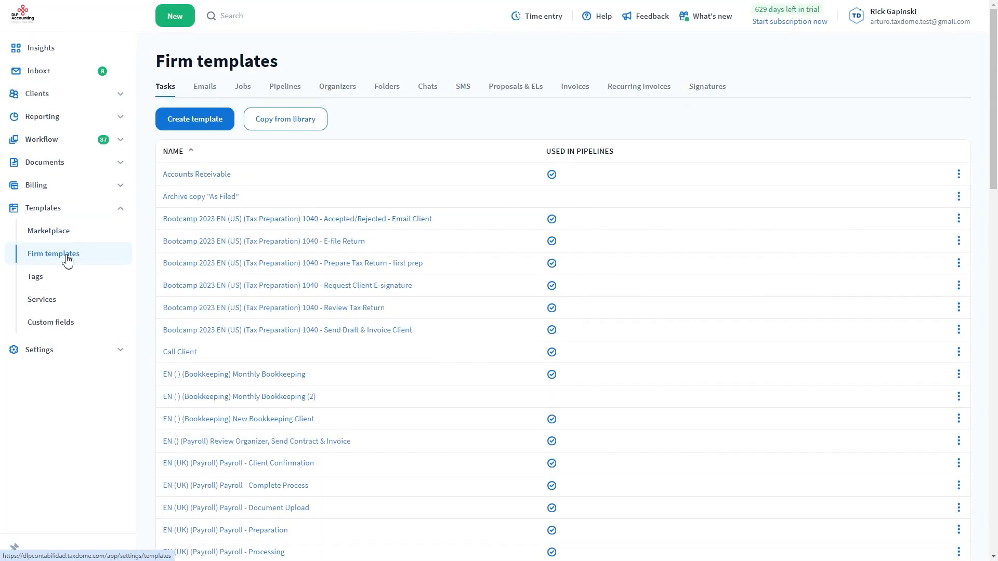
click(244, 87)
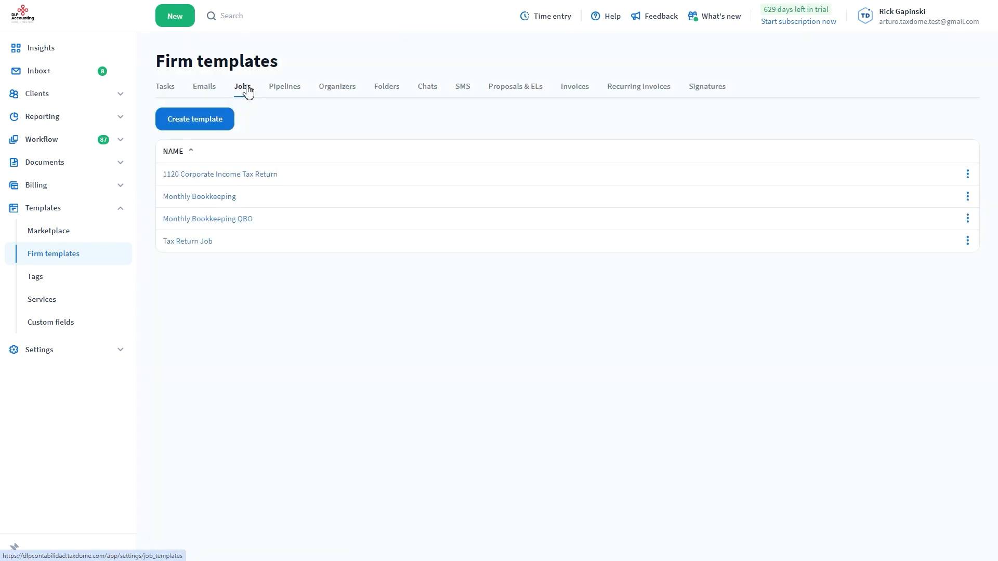
click(195, 119)
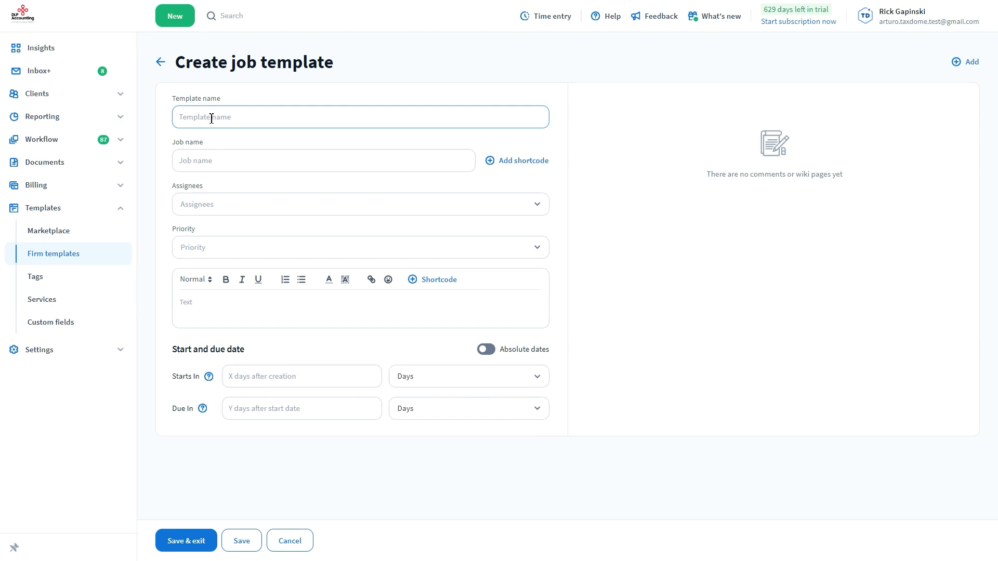
Insert the Last year shortcode at the start of the job name.
click(210, 161)
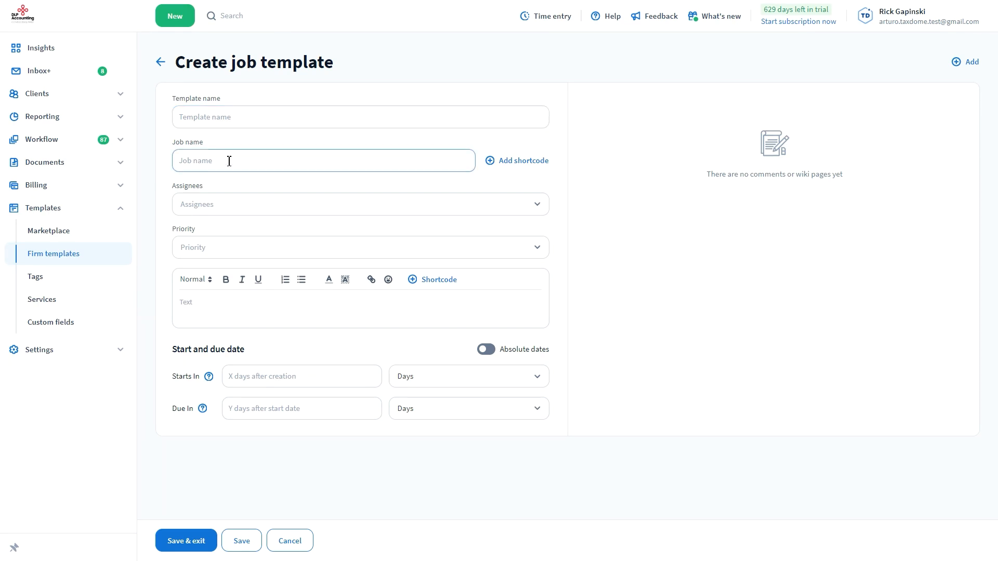
click(490, 161)
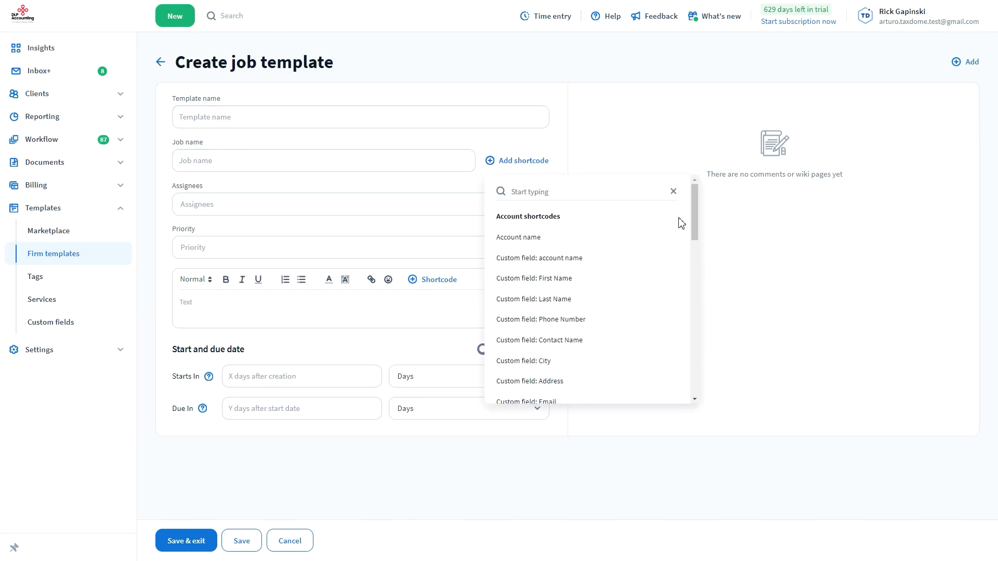
drag(695, 206, 697, 325)
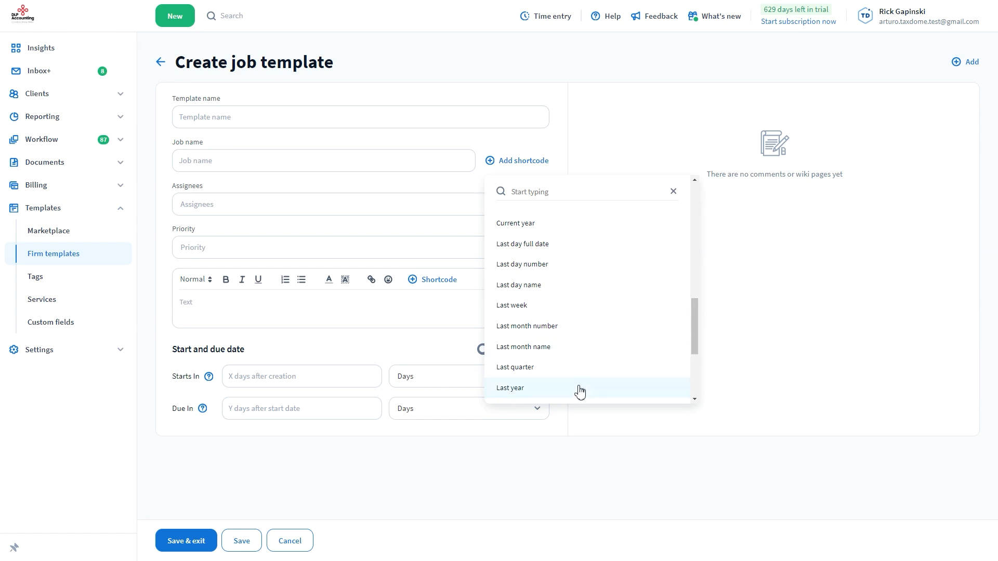
click(509, 388)
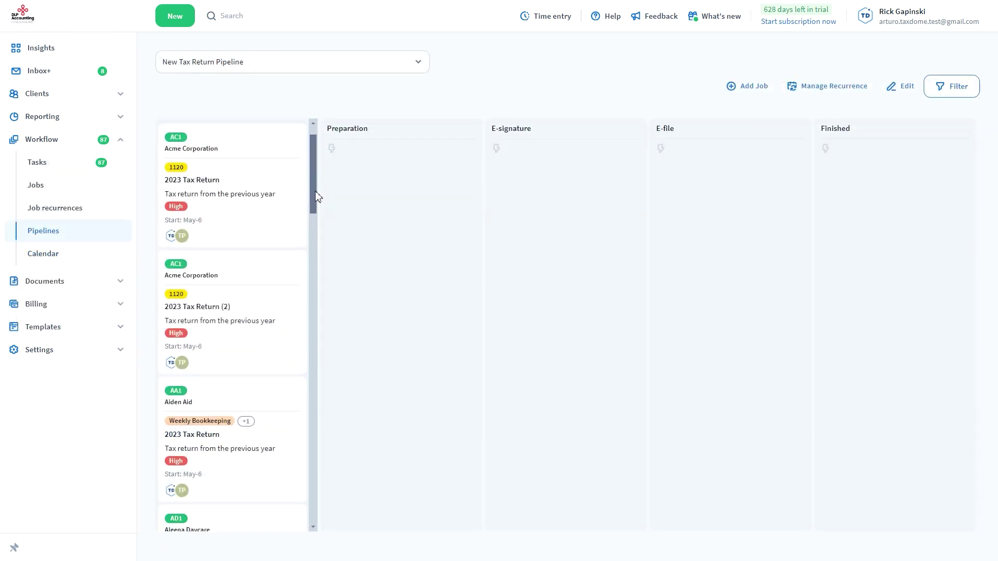
drag(315, 192, 314, 389)
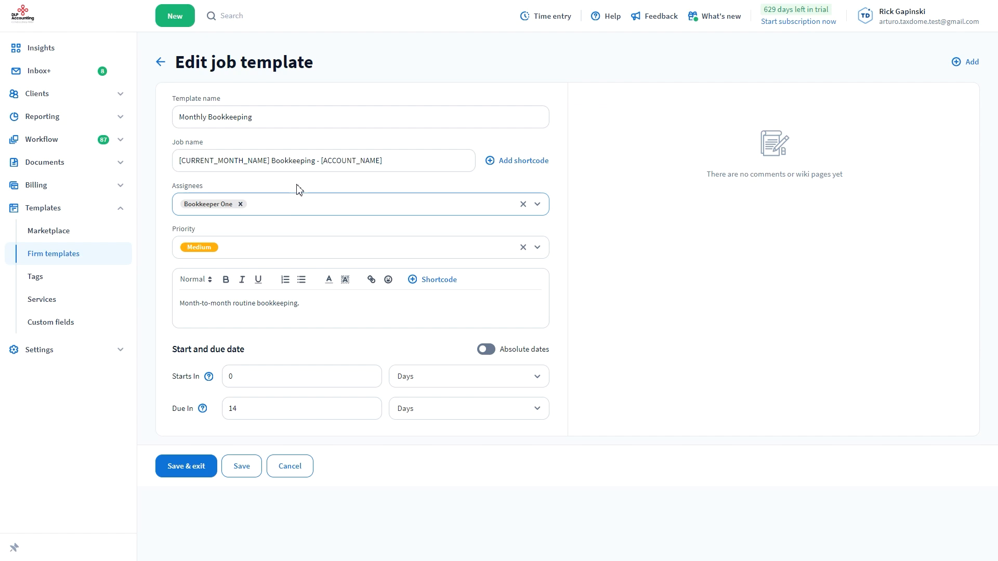
Edit the job name so it reads '[LAST_YEAR] Tax Return'.
click(312, 161)
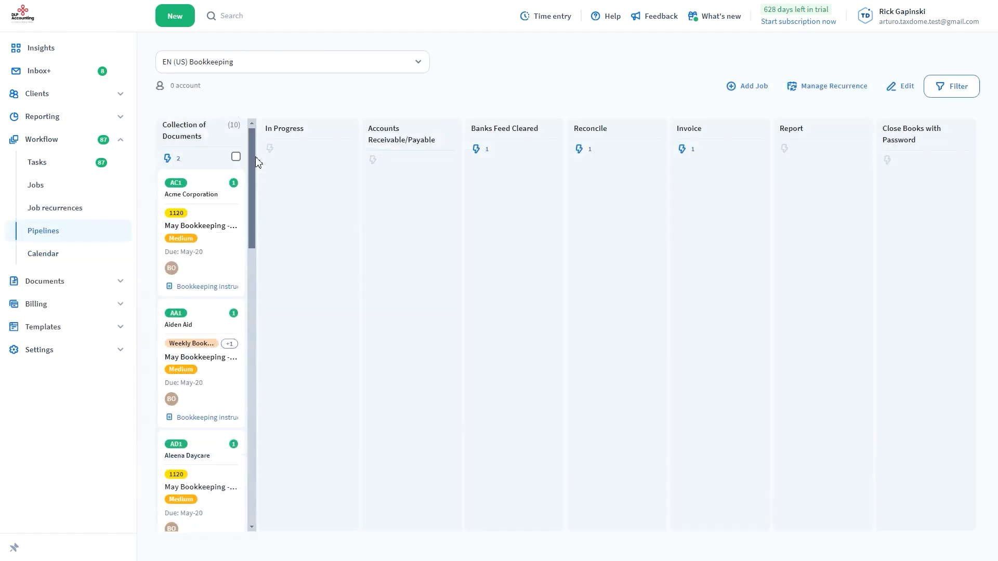
drag(259, 156, 246, 229)
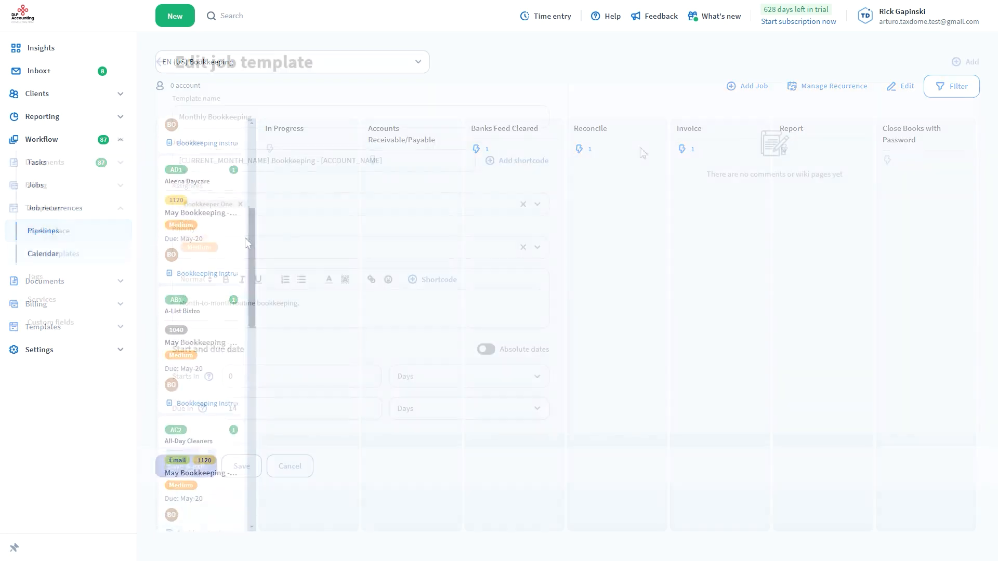
Attach the Bookkeeping instructions wiki page to the Monthly Bookkeeping template.
click(961, 62)
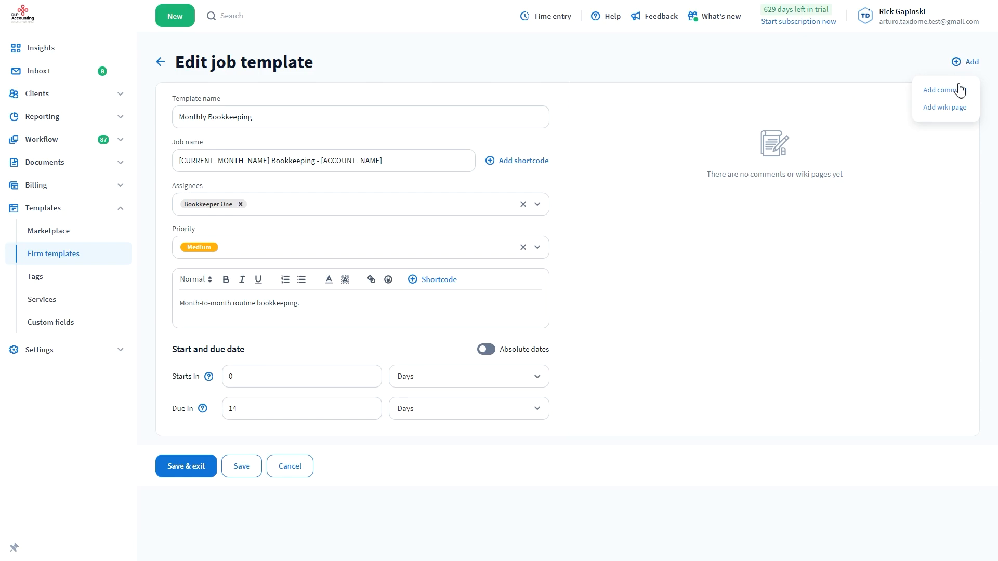
click(945, 107)
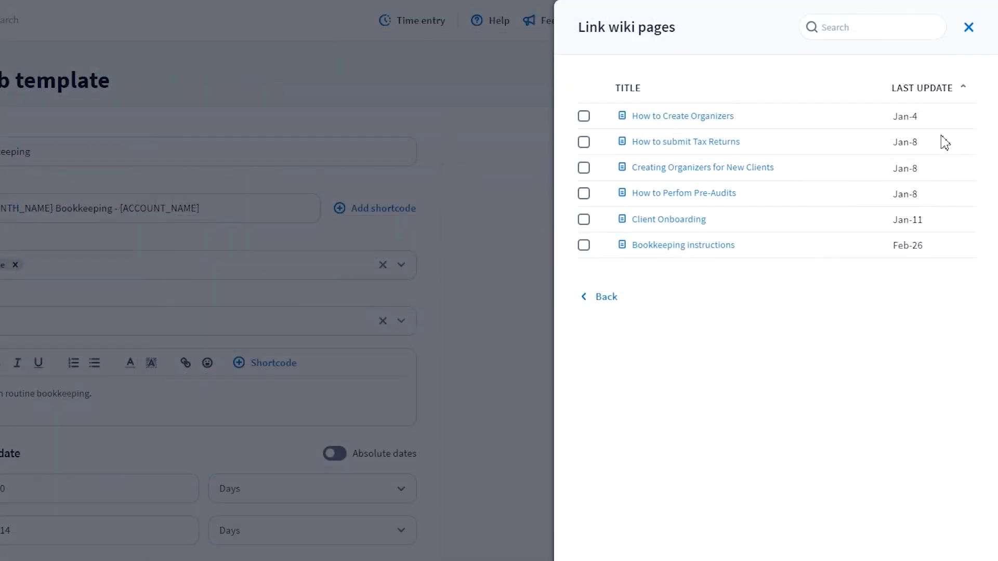
click(584, 245)
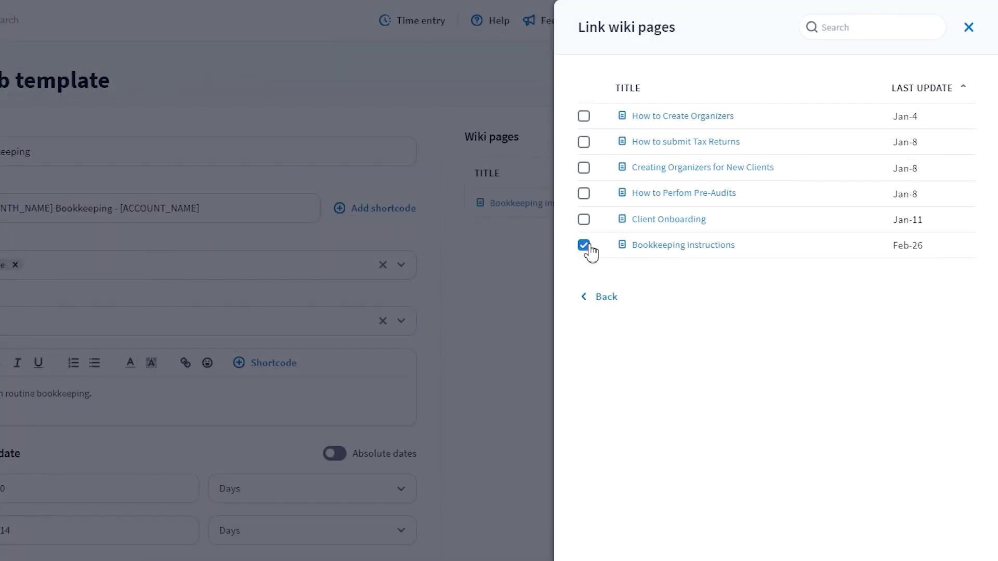
click(600, 297)
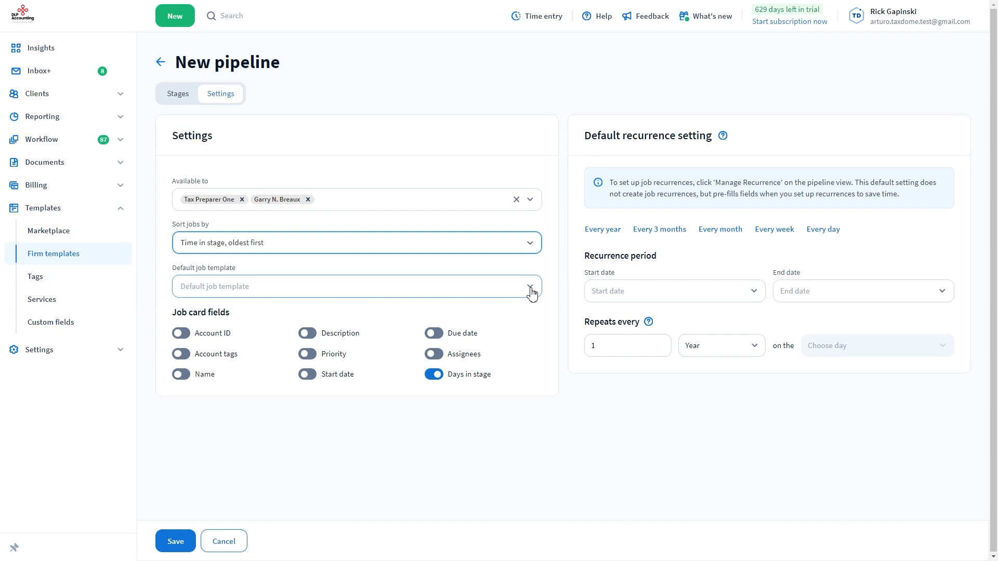
Choose Tax Return Job as the pipeline's default job template.
click(532, 292)
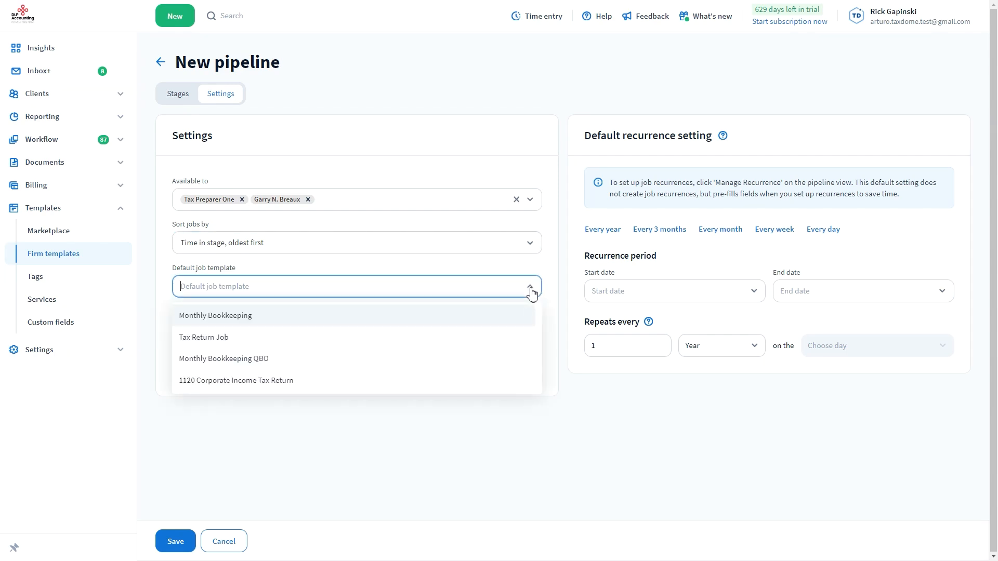
click(474, 337)
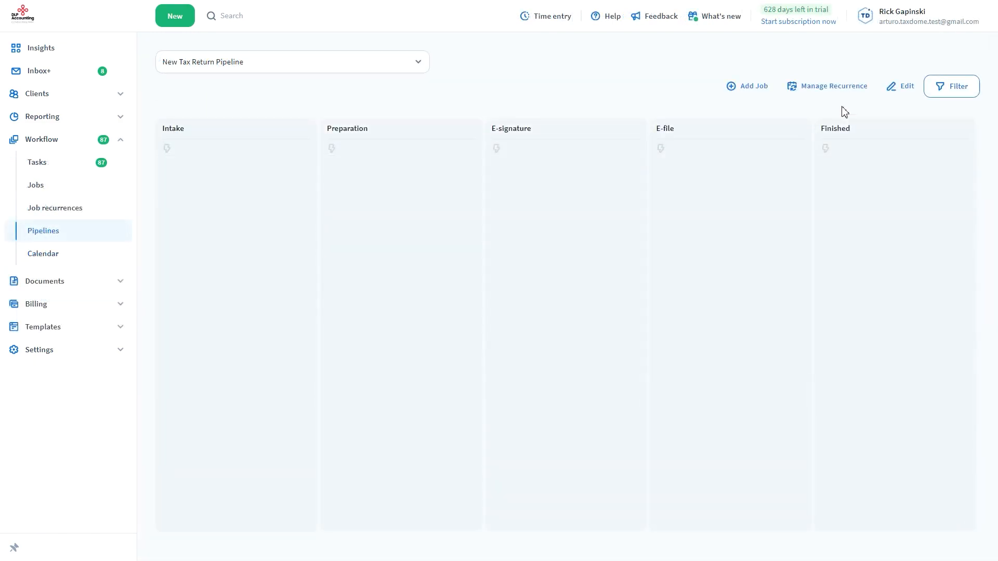
Bring up the Add Job panel on the New Tax Return Pipeline board.
click(751, 86)
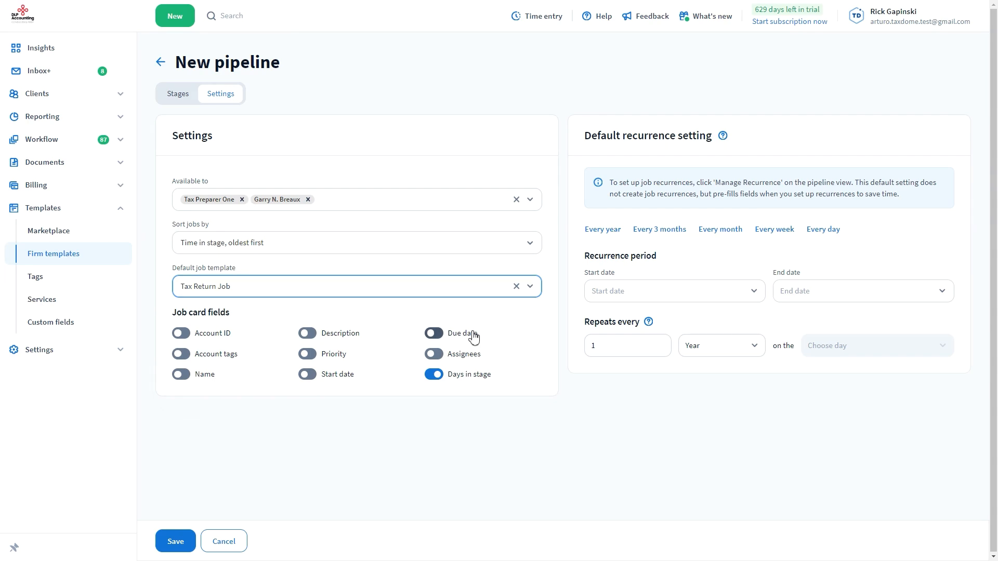
Show Account ID, Account tags, Name, Priority and Due date on job cards; hide Days in stage.
click(434, 375)
click(180, 333)
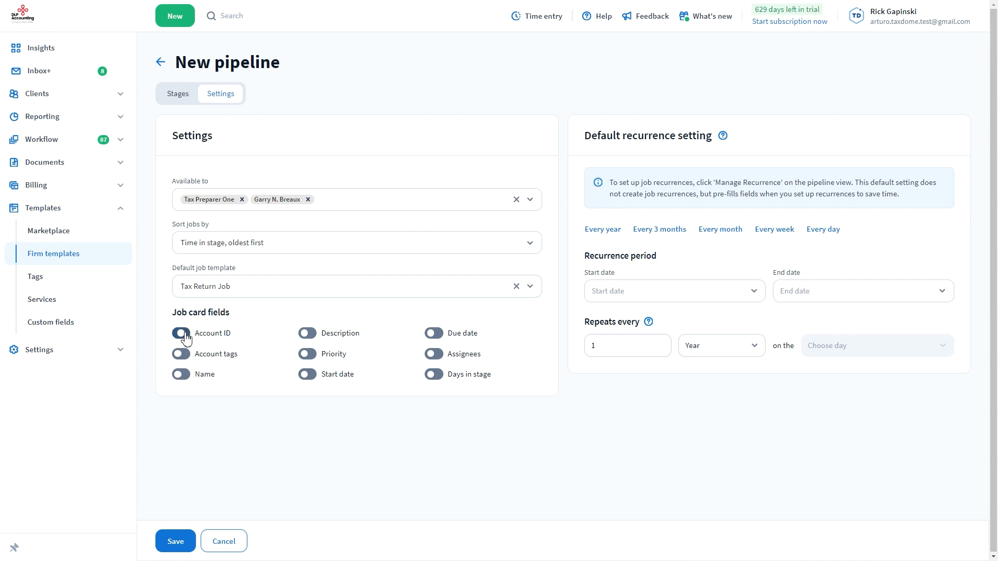
click(181, 354)
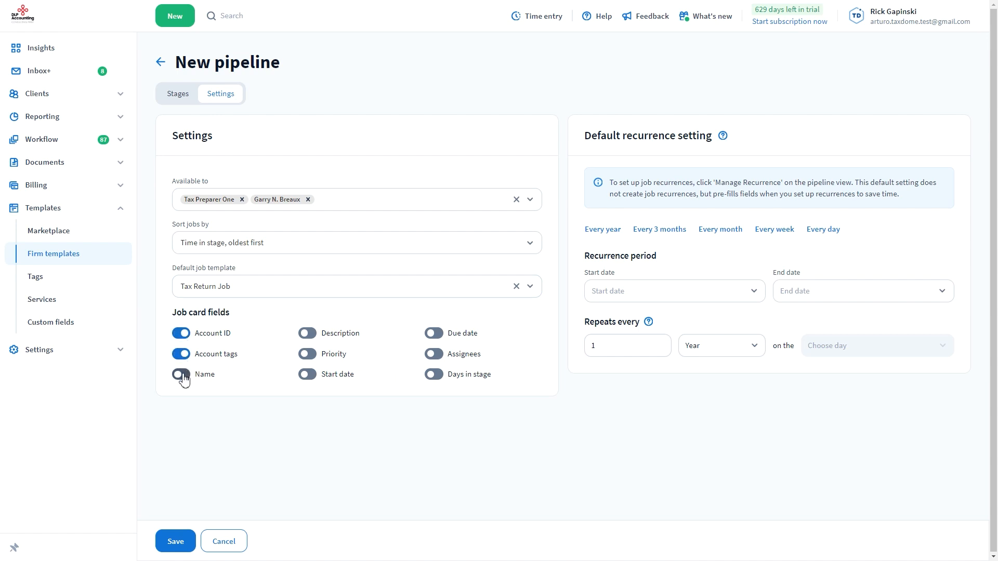
click(181, 374)
click(307, 355)
click(463, 337)
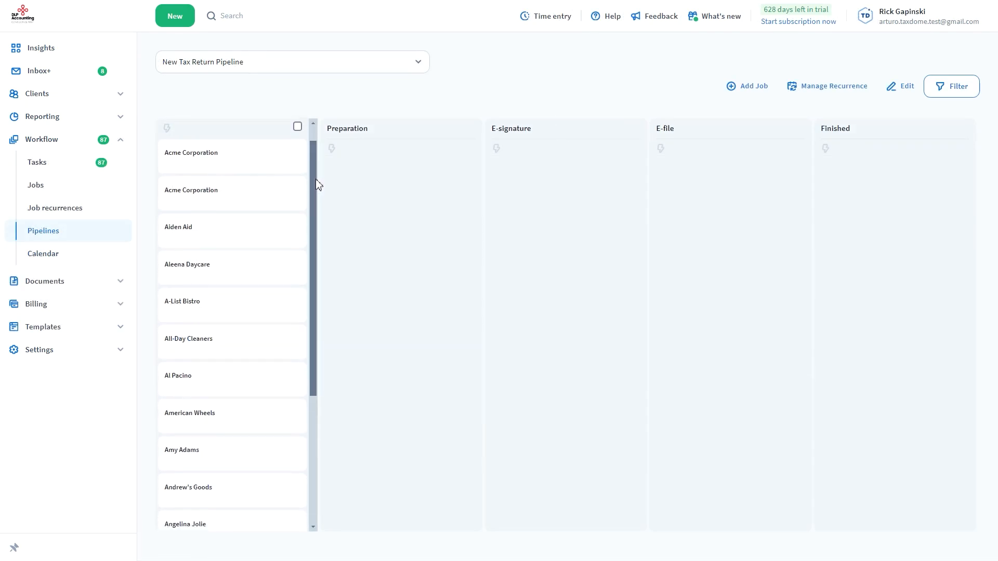
drag(316, 173, 312, 301)
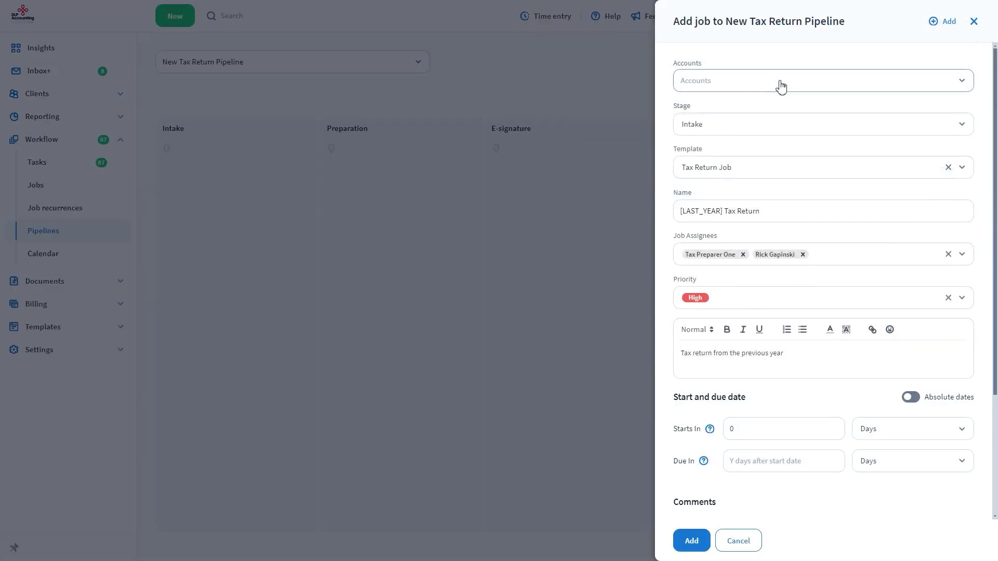
Add a job for Acme Corporation to the pipeline's Intake stage.
click(780, 82)
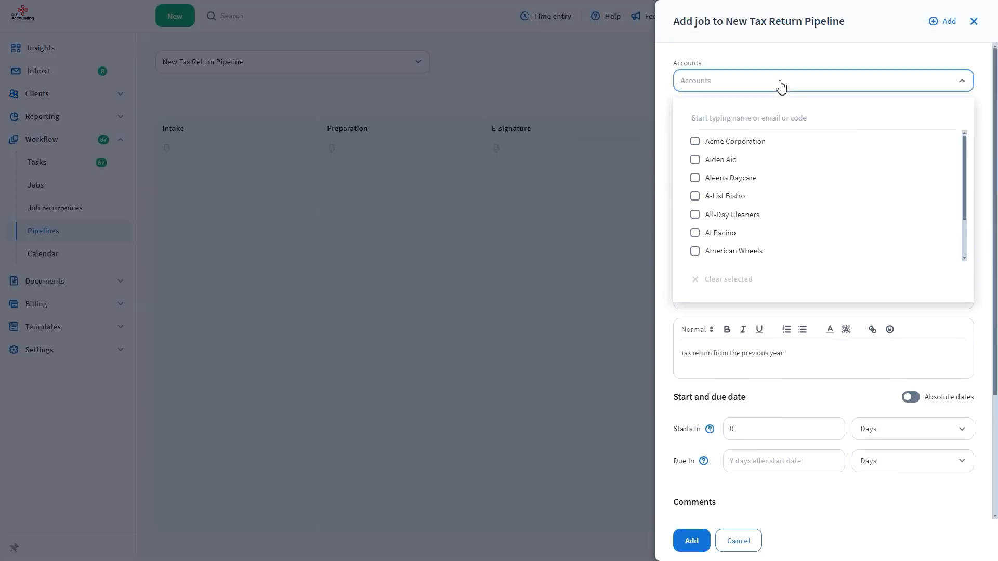
click(695, 142)
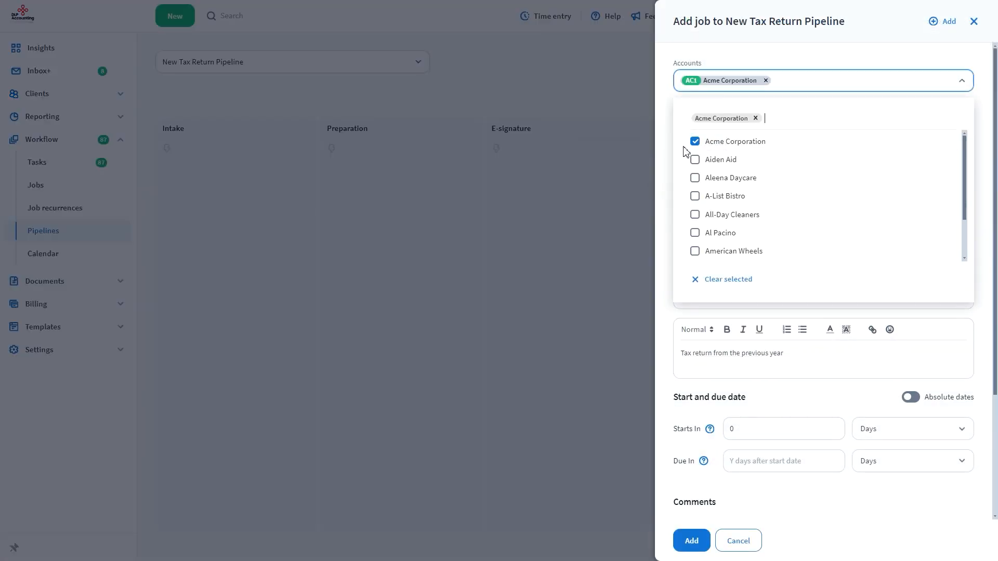
click(669, 155)
click(692, 542)
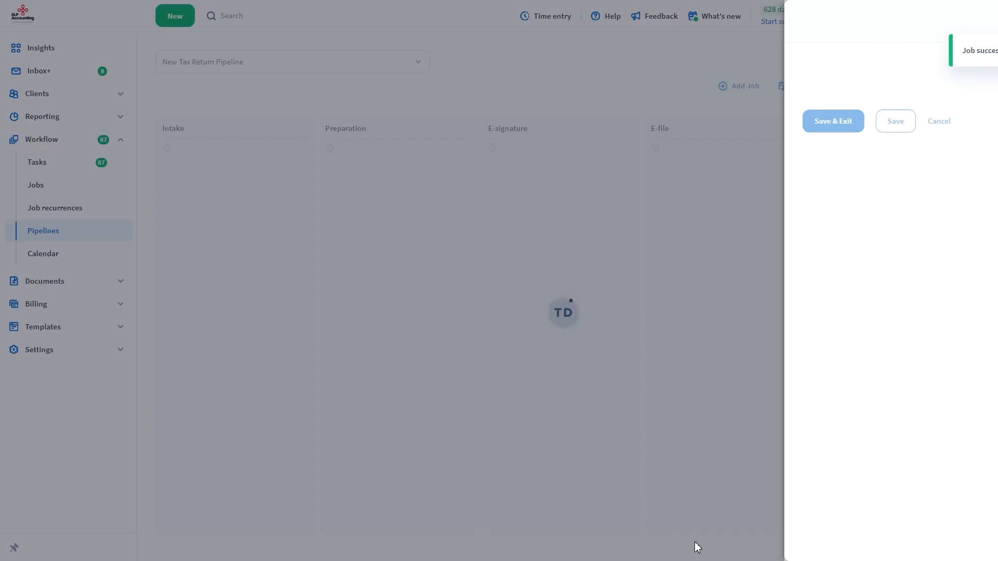